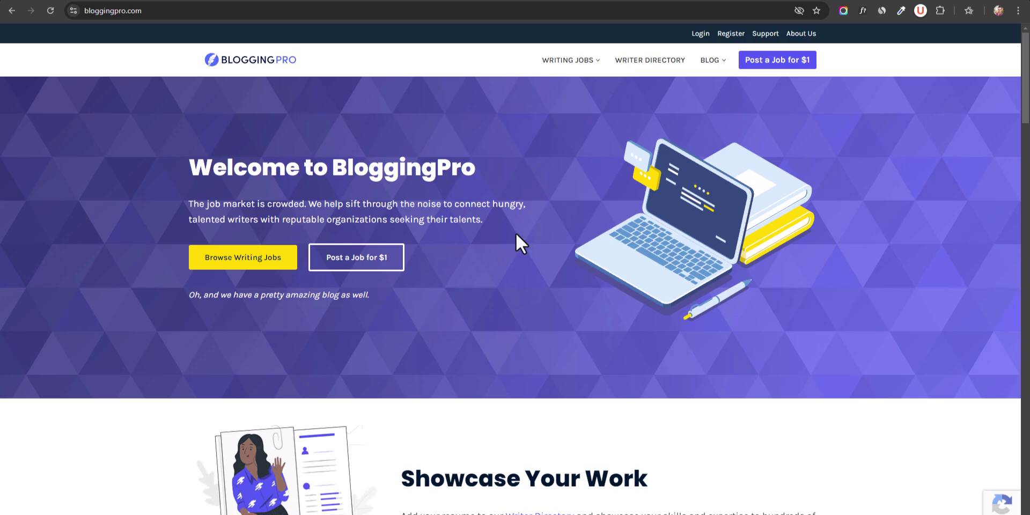
Search Google for 'similar web' and open the Similarweb extension's Chrome Web Store page.
{"action": "key", "text": "ctrl+t"}
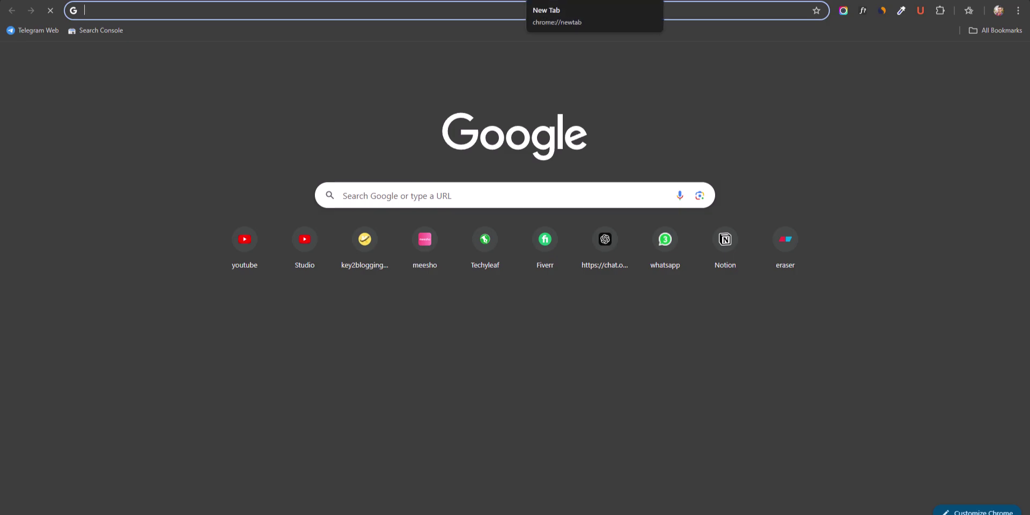
{"action": "type", "text": "simi"}
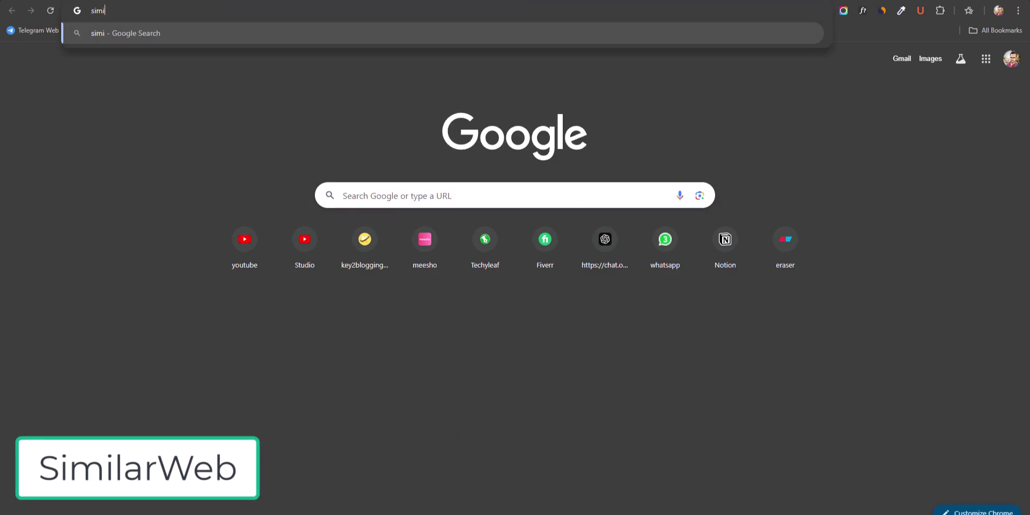
{"action": "type", "text": "lar web"}
{"action": "key", "text": "Return"}
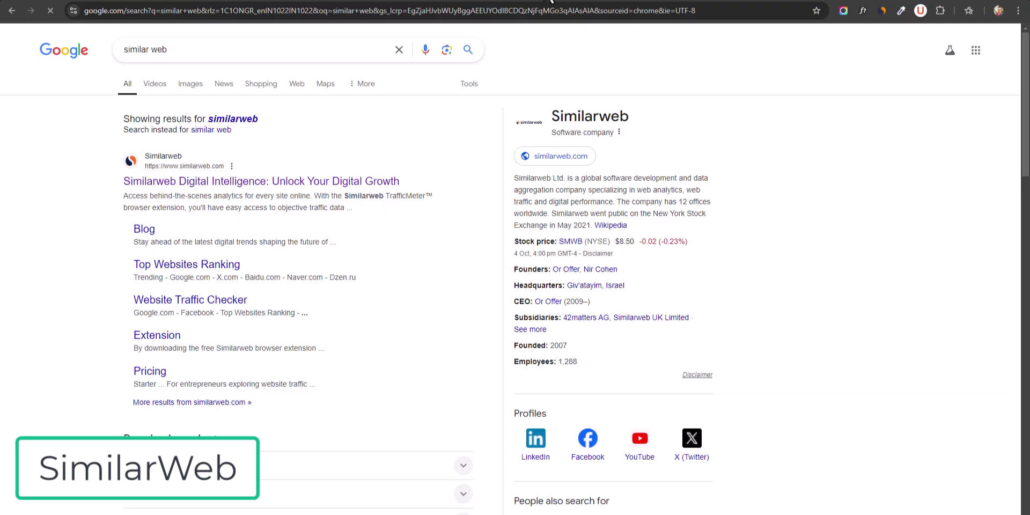
{"action": "scroll", "coordinate": [505, 322], "scroll_direction": "down", "scroll_amount": 7}
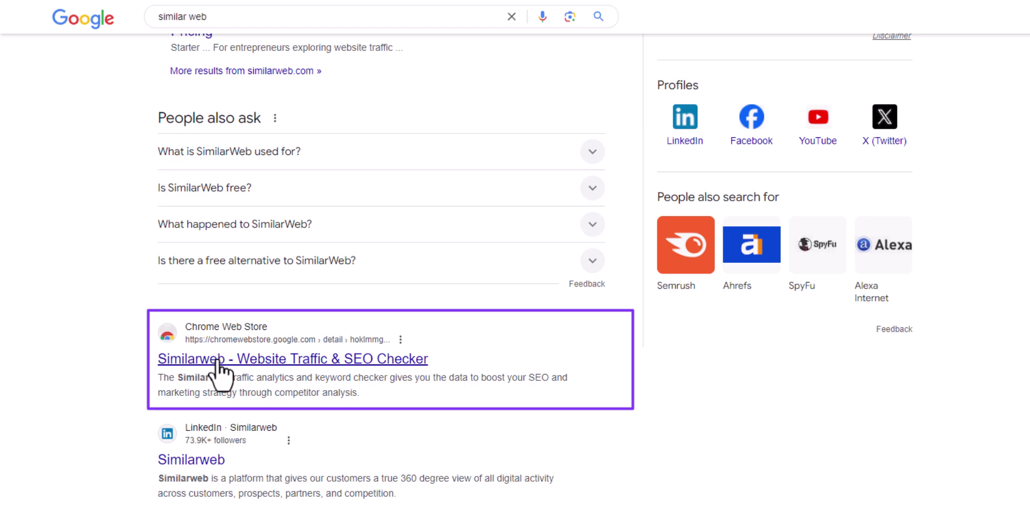
{"action": "left_click", "coordinate": [217, 361]}
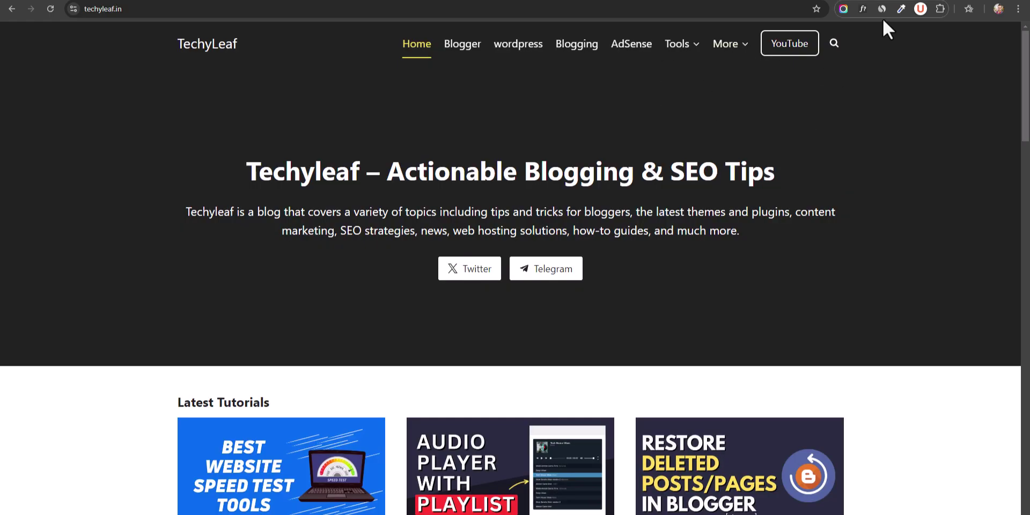
Review techyleaf.in's monthly visits chart, top keywords, ranking and geography in the Similarweb panel.
{"action": "left_click", "coordinate": [882, 9]}
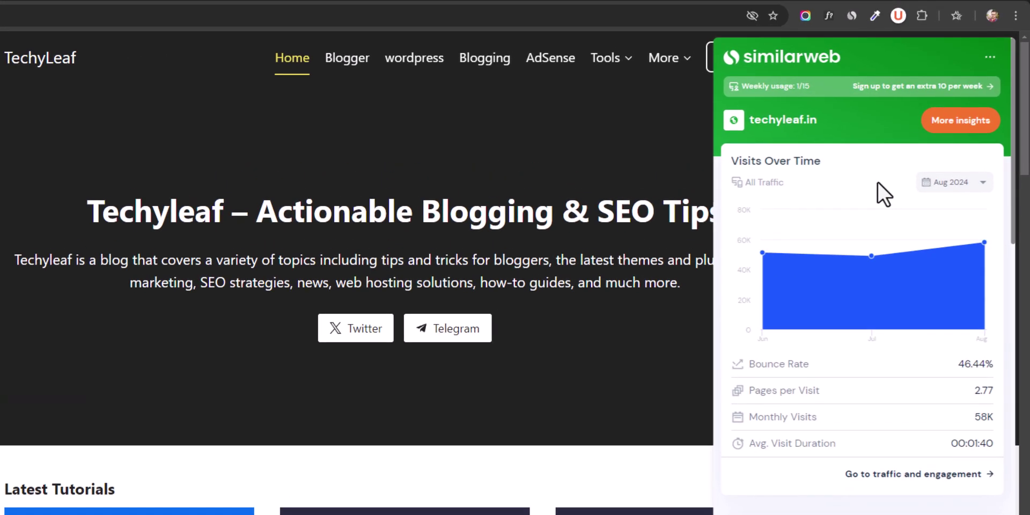
{"action": "mouse_move", "coordinate": [791, 290]}
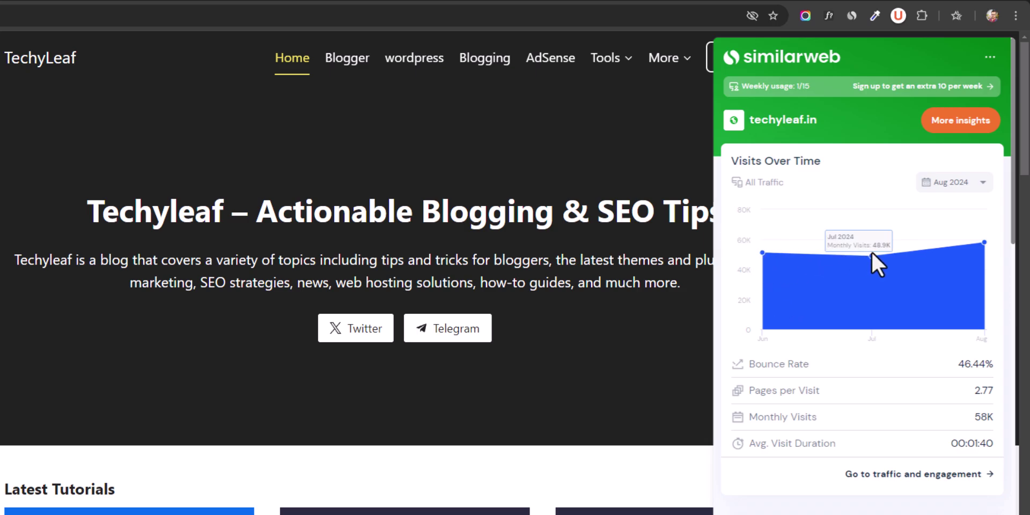
{"action": "mouse_move", "coordinate": [984, 243]}
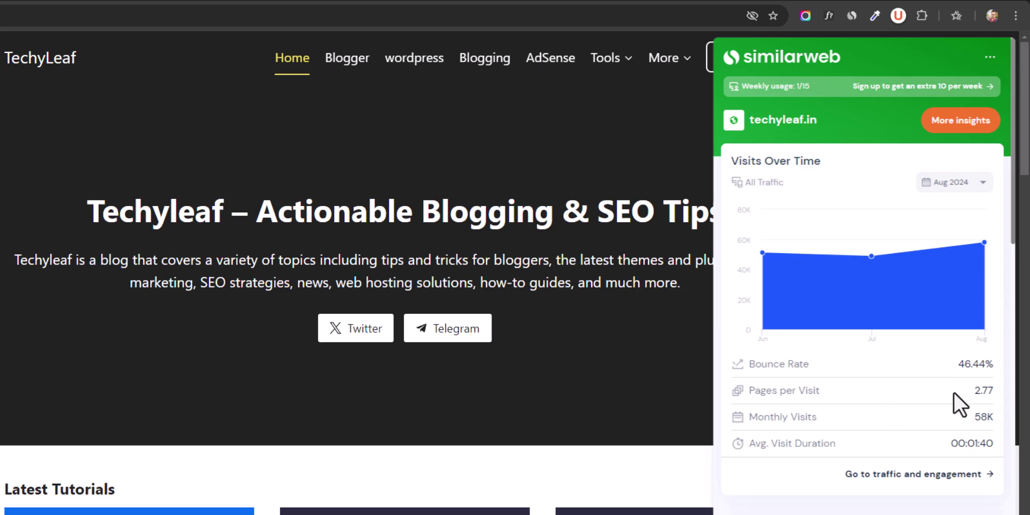
{"action": "scroll", "coordinate": [902, 409], "scroll_direction": "down", "scroll_amount": 2}
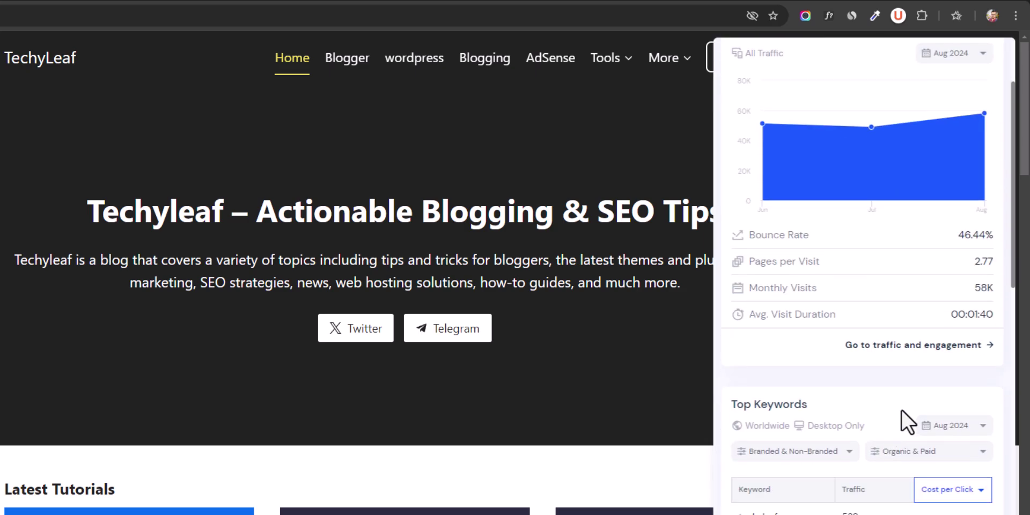
{"action": "scroll", "coordinate": [849, 343], "scroll_direction": "down", "scroll_amount": 3}
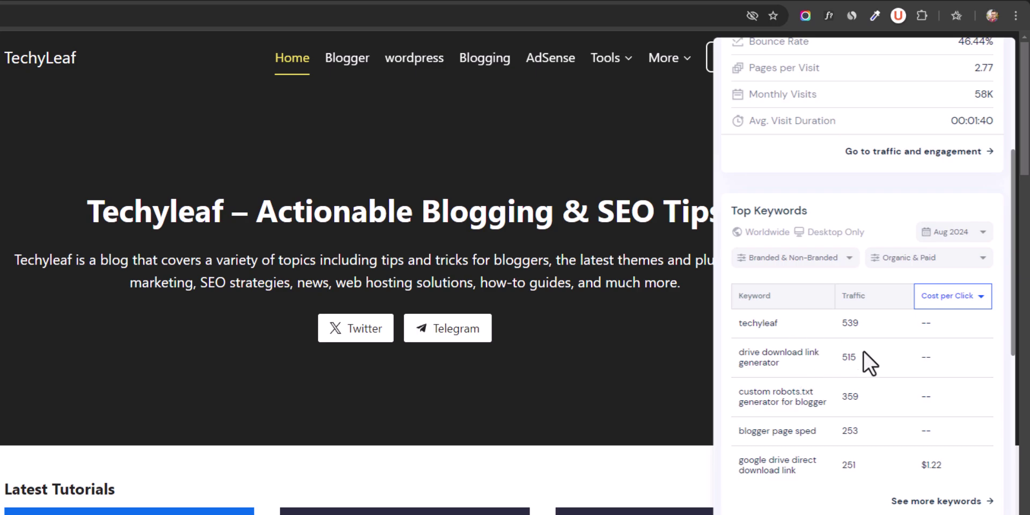
{"action": "scroll", "coordinate": [858, 389], "scroll_direction": "down", "scroll_amount": 3}
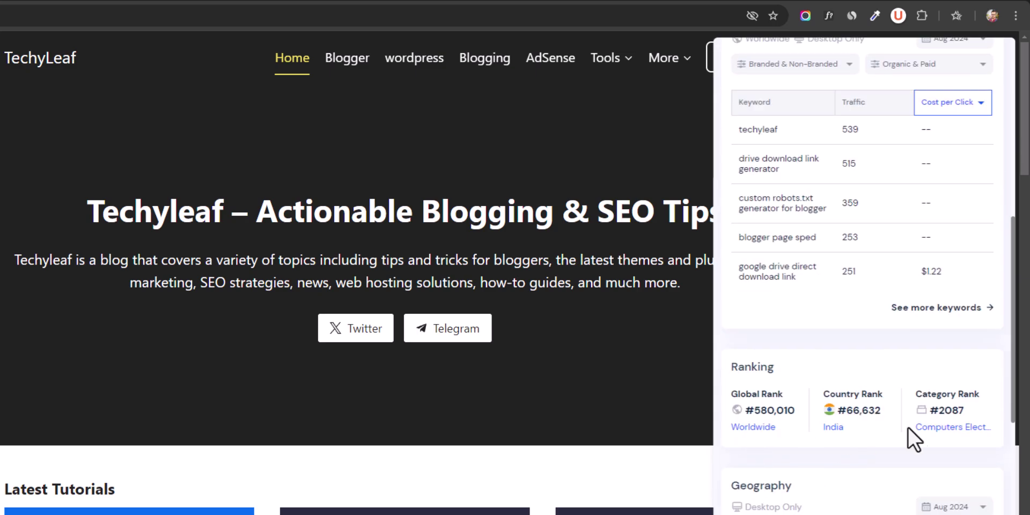
{"action": "scroll", "coordinate": [837, 386], "scroll_direction": "down", "scroll_amount": 3}
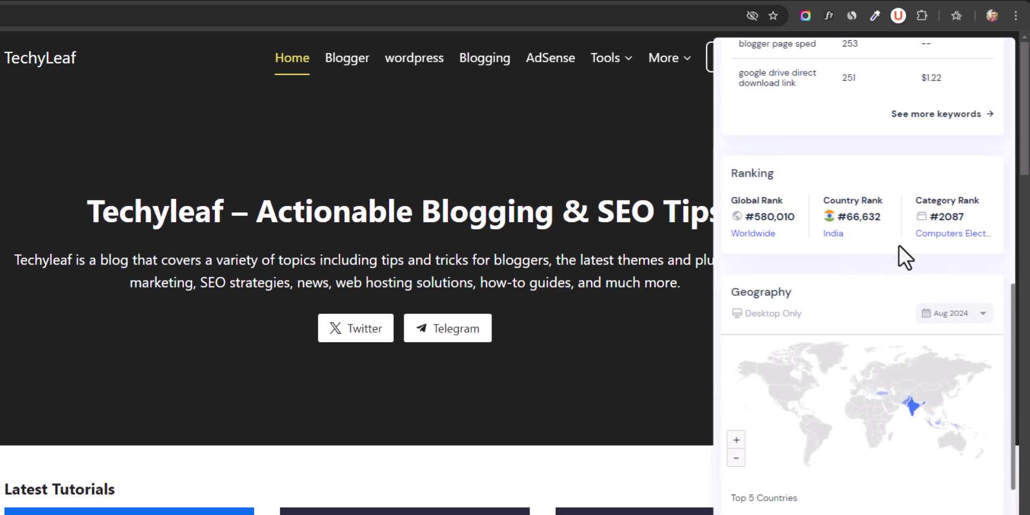
{"action": "scroll", "coordinate": [883, 429], "scroll_direction": "down", "scroll_amount": 2}
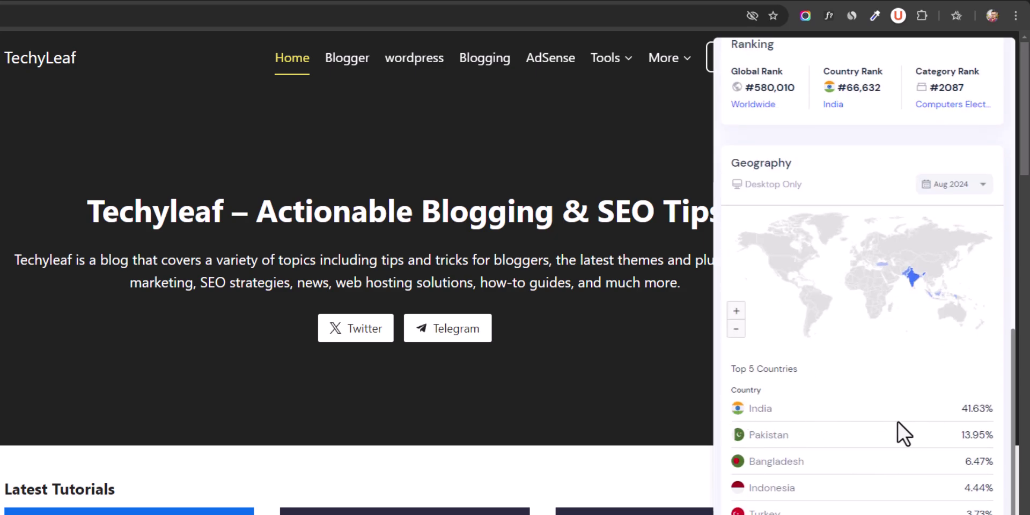
{"action": "scroll", "coordinate": [897, 424], "scroll_direction": "down", "scroll_amount": 4}
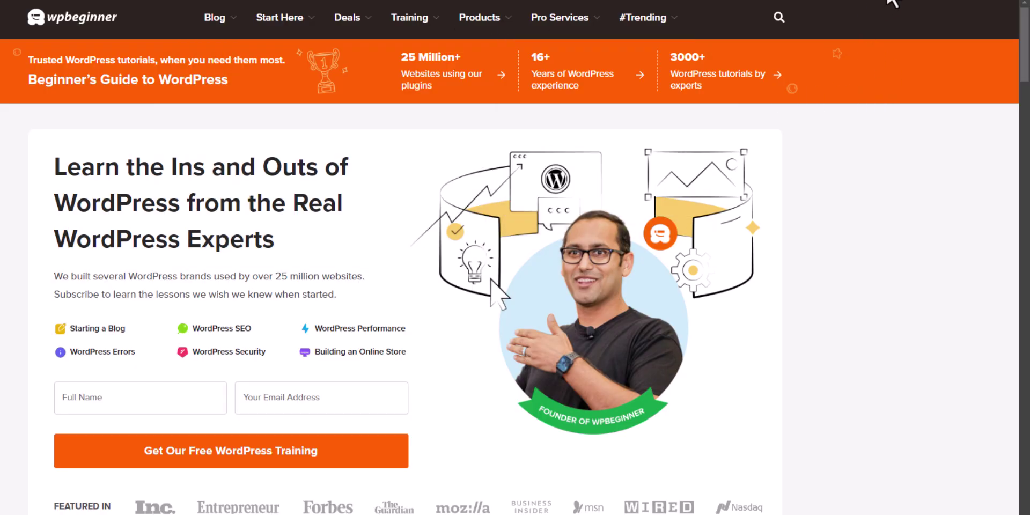
Review wpbeginner.com's Similarweb stats (1.5M visits, 76.65% search traffic), then enable Ubersuggest and reload.
{"action": "left_click", "coordinate": [856, 1]}
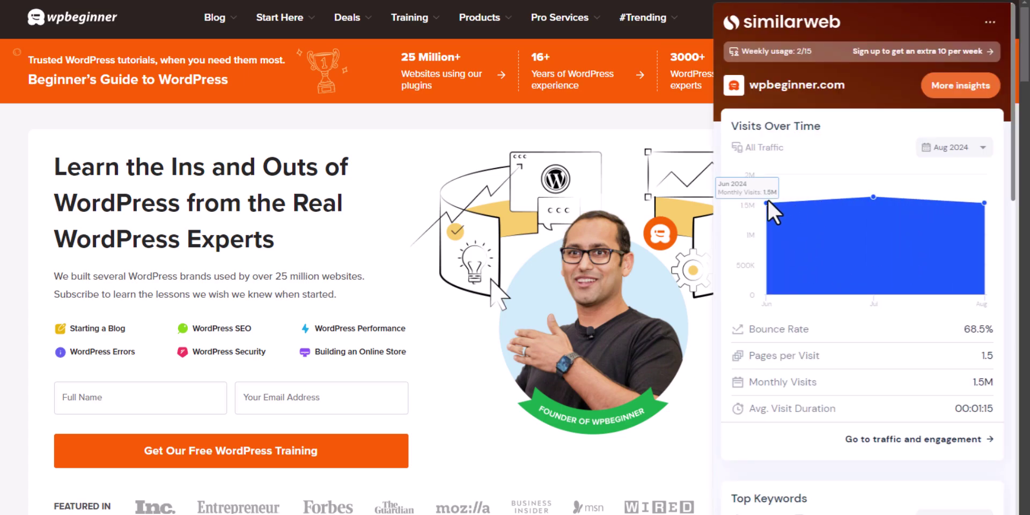
{"action": "mouse_move", "coordinate": [970, 201]}
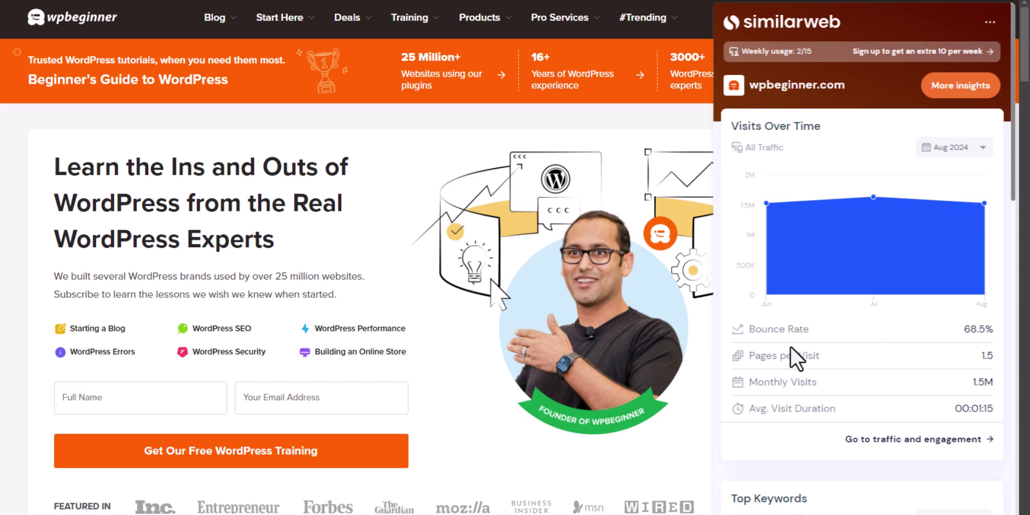
{"action": "scroll", "coordinate": [864, 330], "scroll_direction": "down", "scroll_amount": 6}
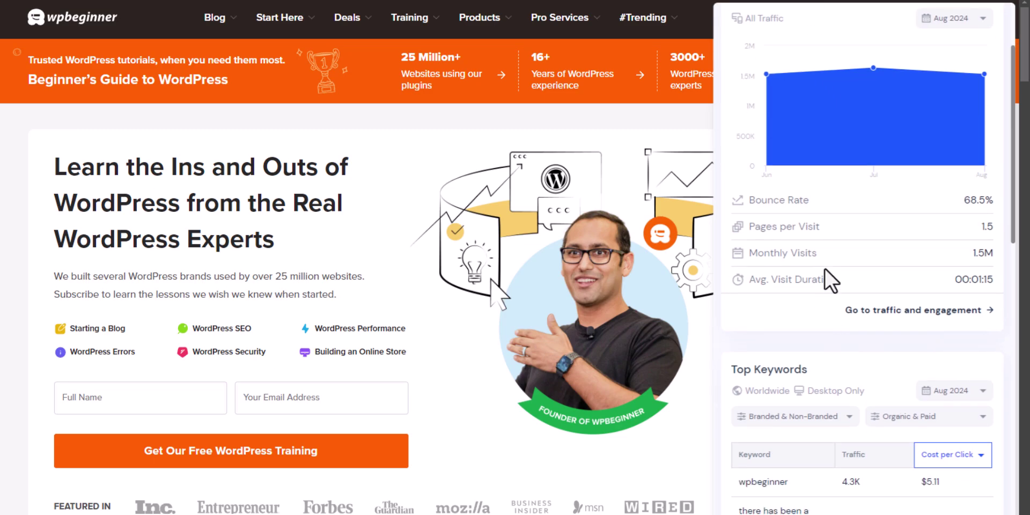
{"action": "scroll", "coordinate": [865, 385], "scroll_direction": "down", "scroll_amount": 4}
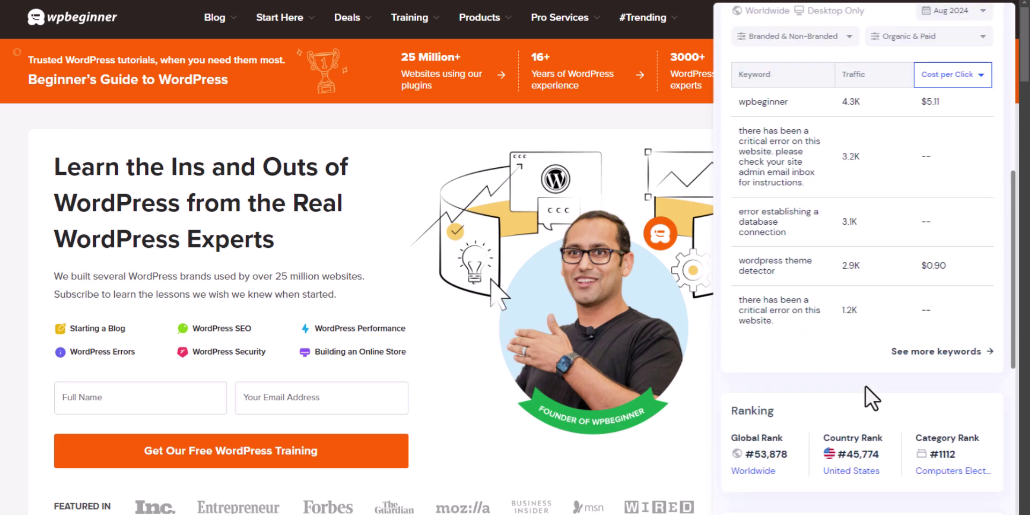
{"action": "scroll", "coordinate": [862, 465], "scroll_direction": "down", "scroll_amount": 4}
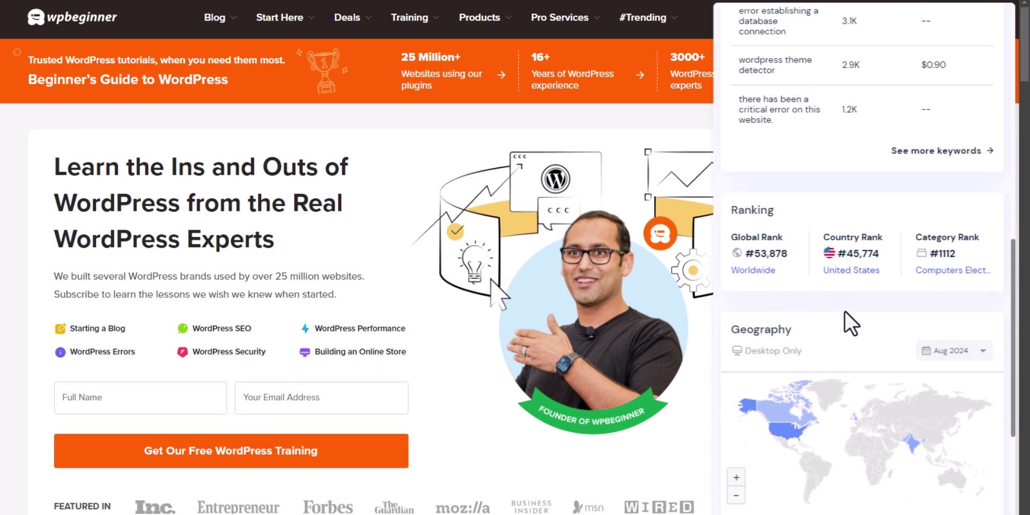
{"action": "scroll", "coordinate": [850, 322], "scroll_direction": "down", "scroll_amount": 8}
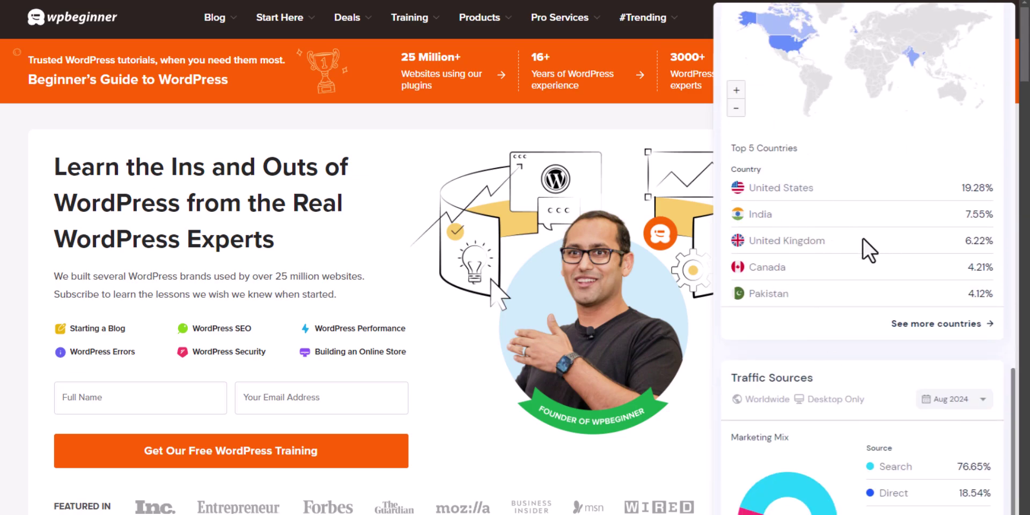
{"action": "scroll", "coordinate": [869, 279], "scroll_direction": "down", "scroll_amount": 2}
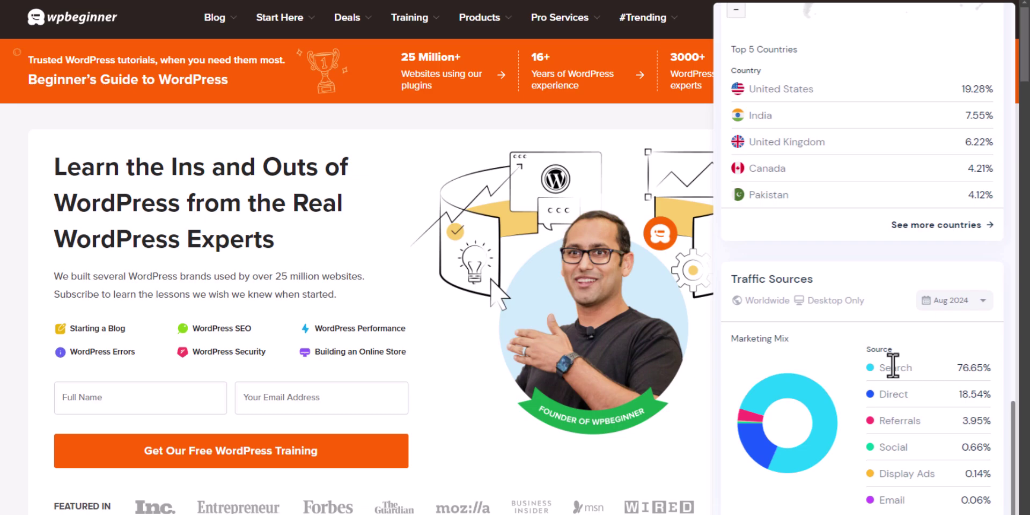
{"action": "scroll", "coordinate": [892, 364], "scroll_direction": "up", "scroll_amount": 15}
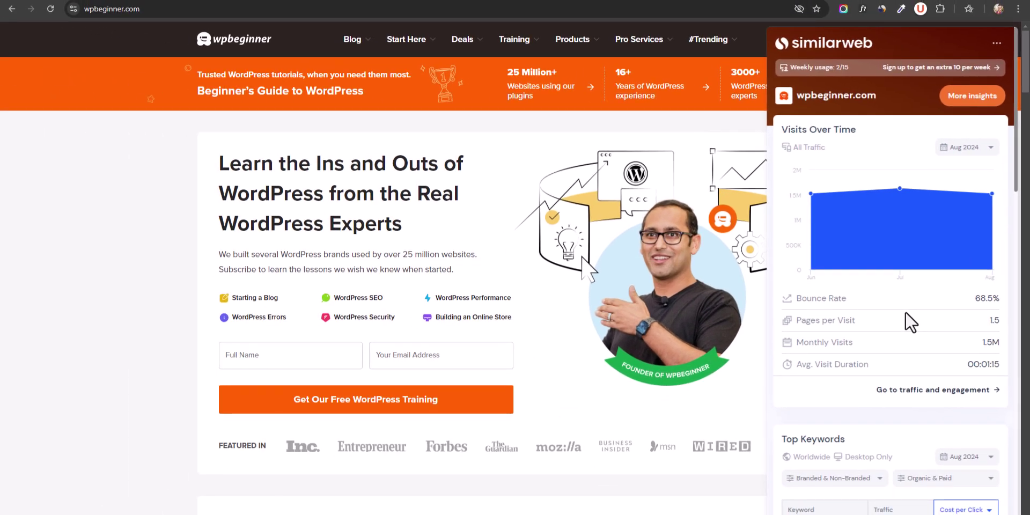
{"action": "left_click", "coordinate": [921, 8]}
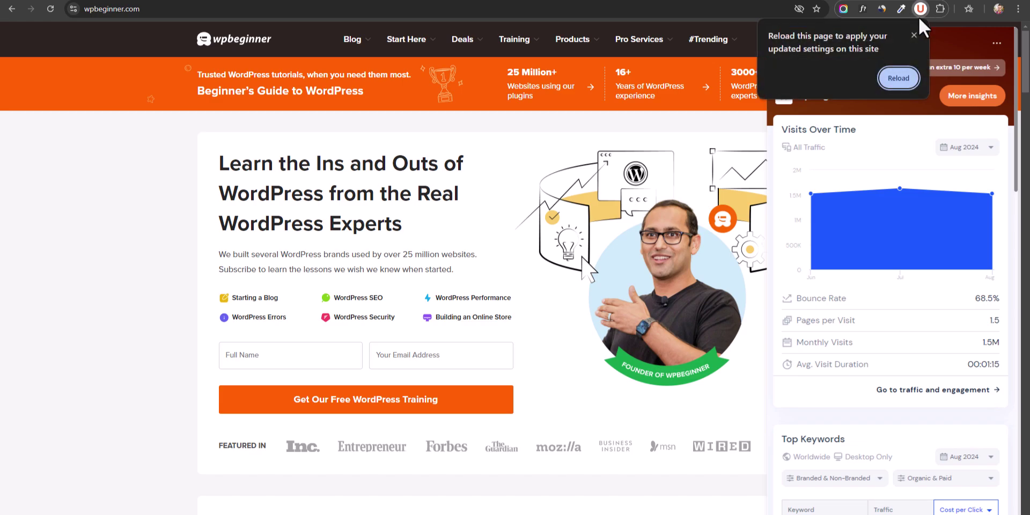
{"action": "left_click", "coordinate": [899, 78]}
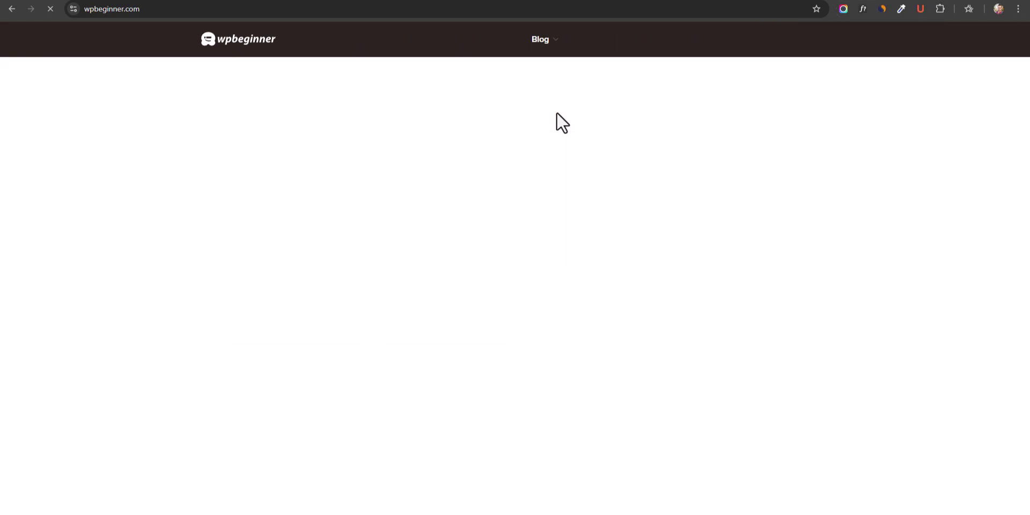
Search Google for 'ubersuggest' and open its extension page on the Chrome Web Store.
{"action": "key", "text": "ctrl+t"}
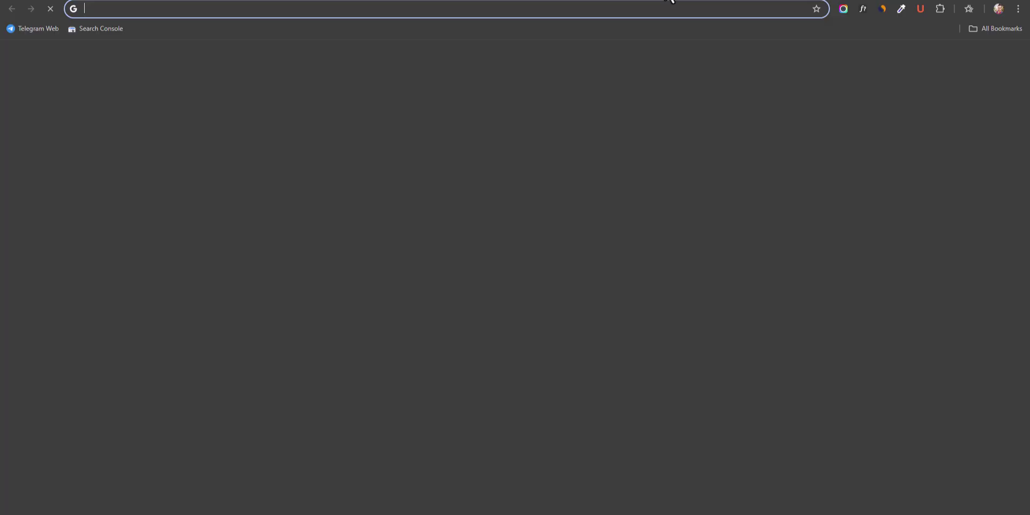
{"action": "type", "text": "uber"}
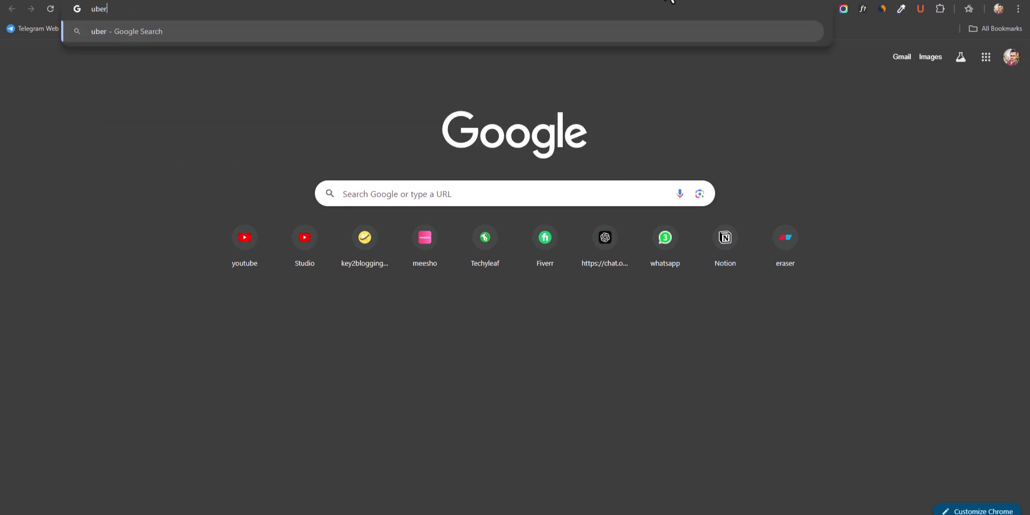
{"action": "type", "text": "suggest"}
{"action": "key", "text": "Return"}
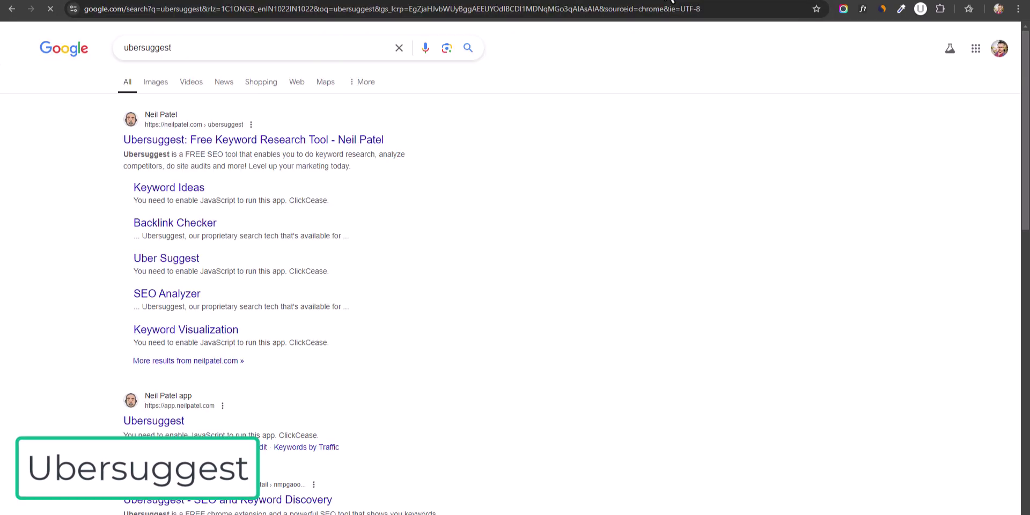
{"action": "scroll", "coordinate": [322, 332], "scroll_direction": "down", "scroll_amount": 3}
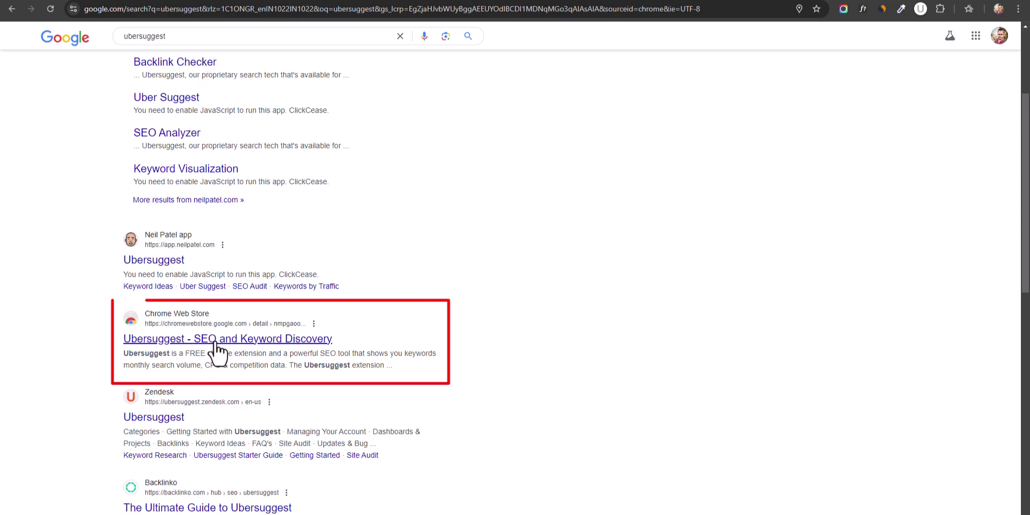
{"action": "left_click", "coordinate": [218, 339]}
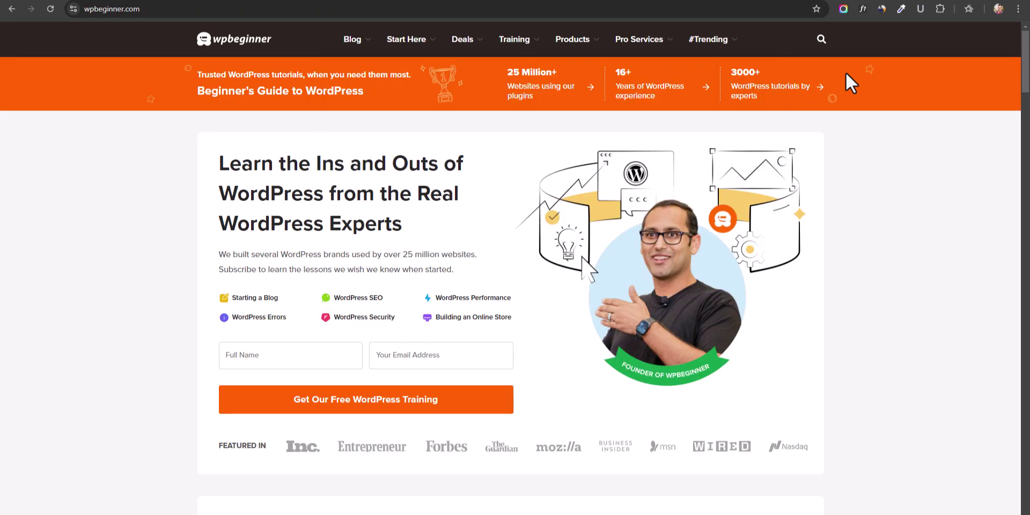
Switch the Ubersuggest extension on for wpbeginner.com and view its domain overview.
{"action": "left_click", "coordinate": [921, 9]}
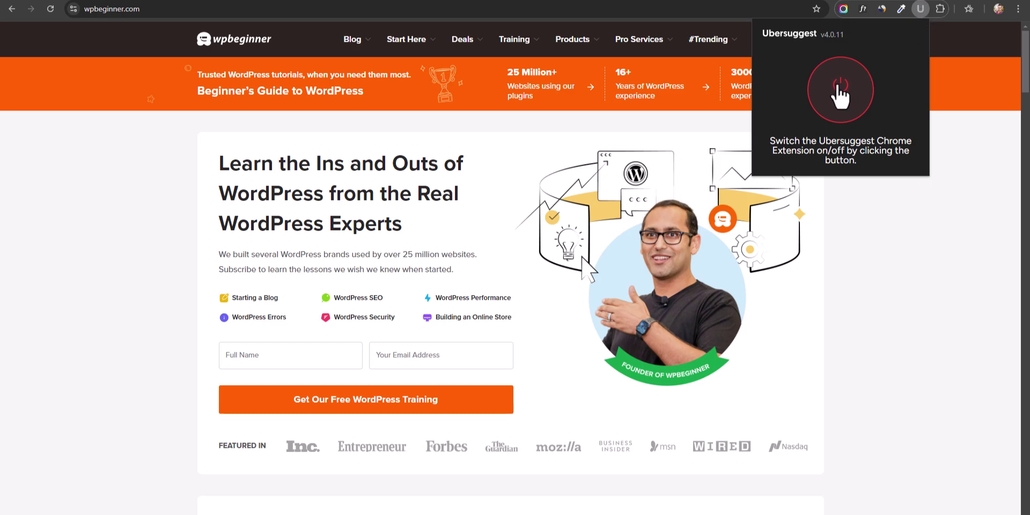
{"action": "left_click", "coordinate": [841, 96]}
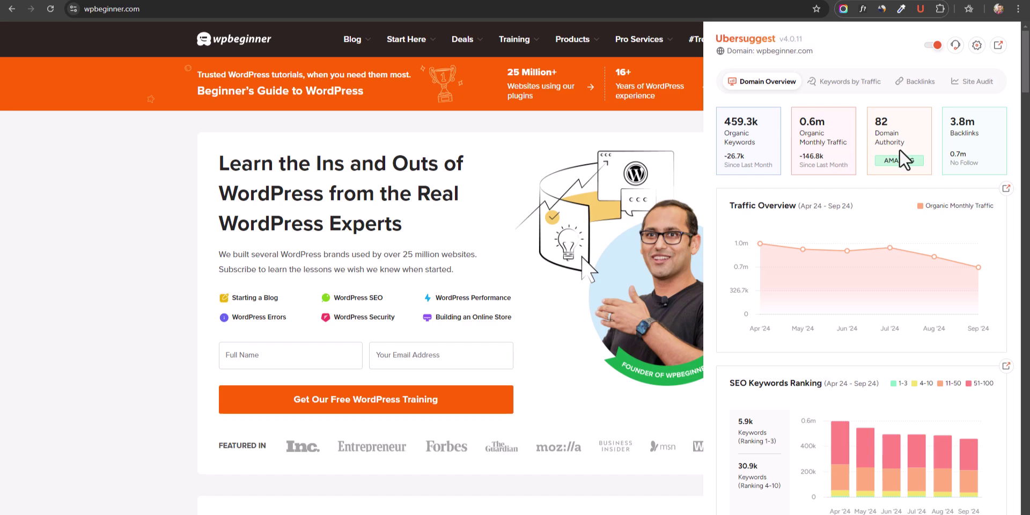
{"action": "mouse_move", "coordinate": [912, 150]}
{"action": "mouse_move", "coordinate": [854, 271]}
{"action": "scroll", "coordinate": [845, 364], "scroll_direction": "down", "scroll_amount": 3}
{"action": "scroll", "coordinate": [810, 362], "scroll_direction": "down", "scroll_amount": 2}
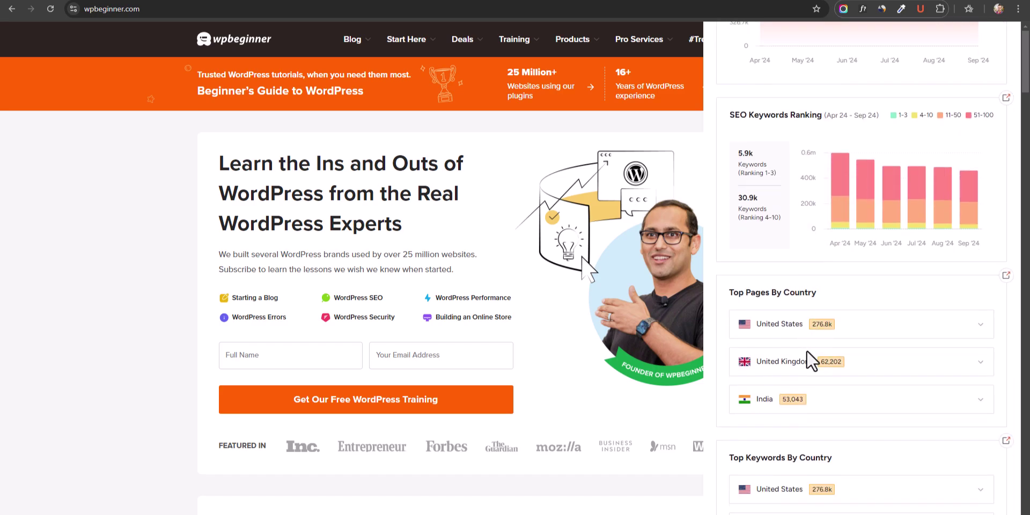
{"action": "scroll", "coordinate": [872, 343], "scroll_direction": "down", "scroll_amount": 2}
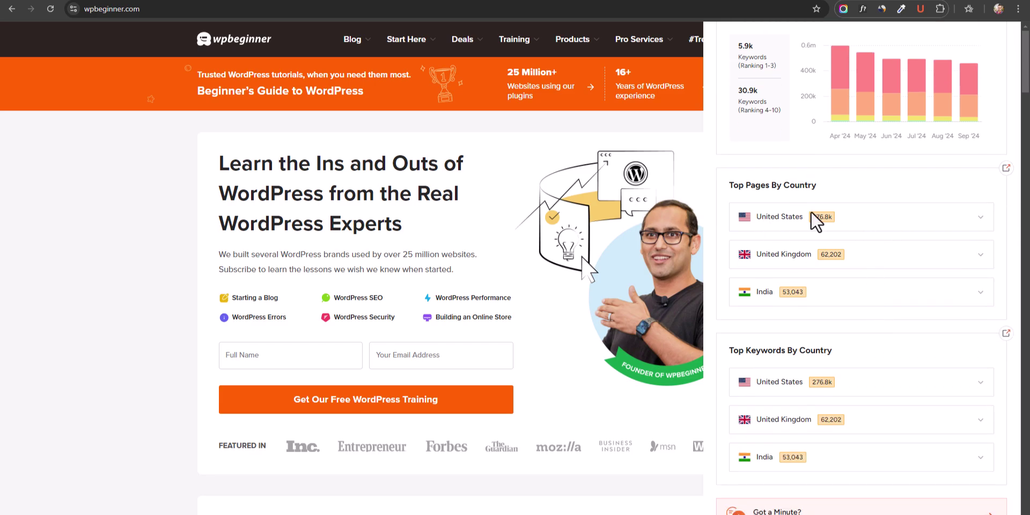
Expand the United States and India top pages lists and the United States top keywords.
{"action": "left_click", "coordinate": [860, 223]}
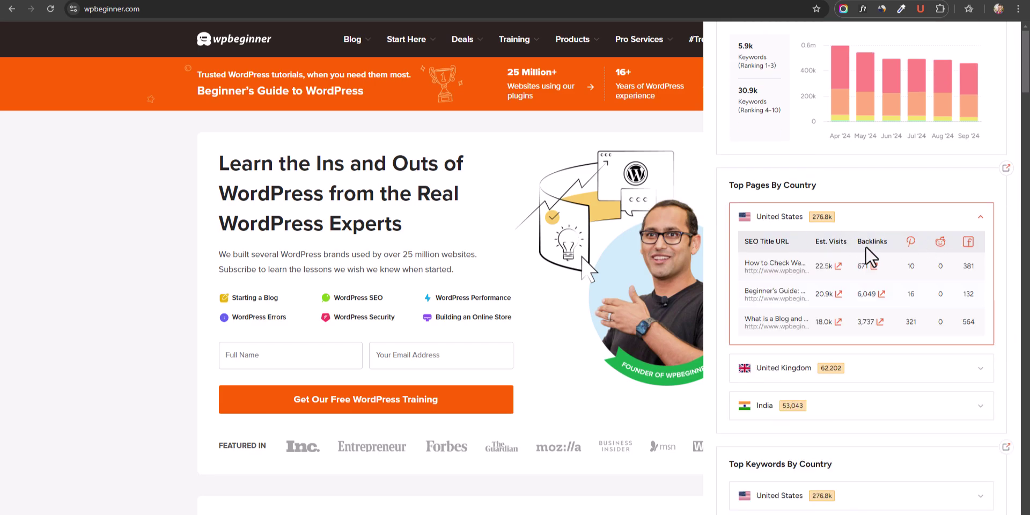
{"action": "scroll", "coordinate": [873, 354], "scroll_direction": "down", "scroll_amount": 1}
{"action": "scroll", "coordinate": [873, 359], "scroll_direction": "down", "scroll_amount": 3}
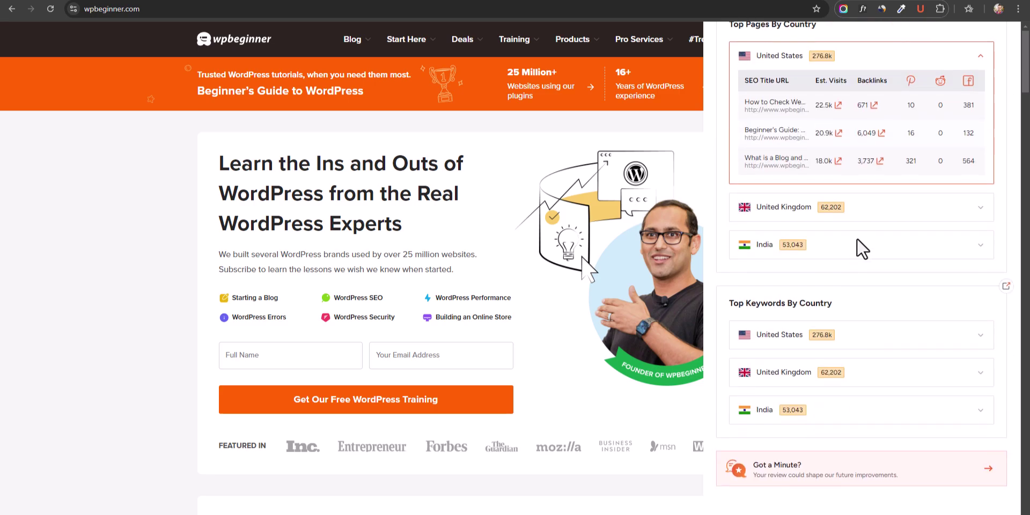
{"action": "left_click", "coordinate": [904, 237]}
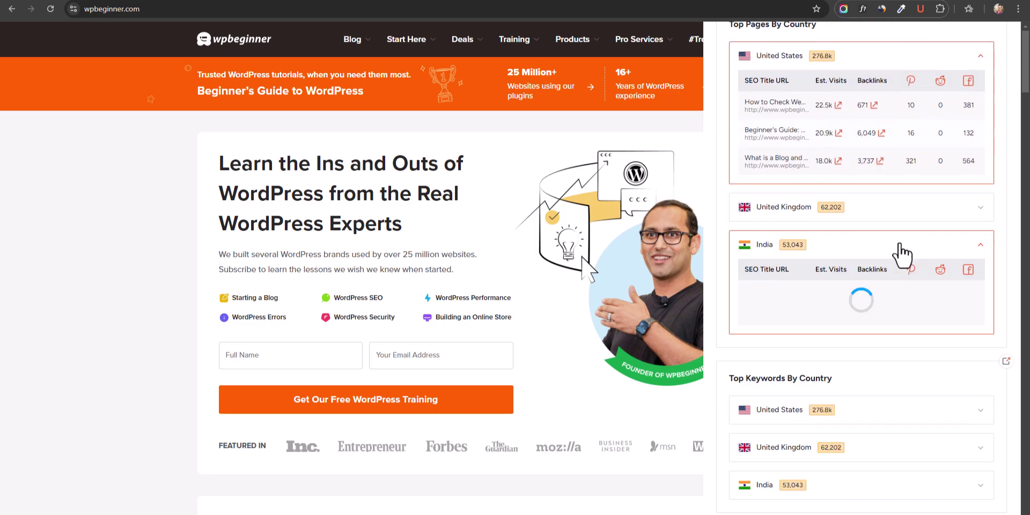
{"action": "scroll", "coordinate": [921, 284], "scroll_direction": "down", "scroll_amount": 3}
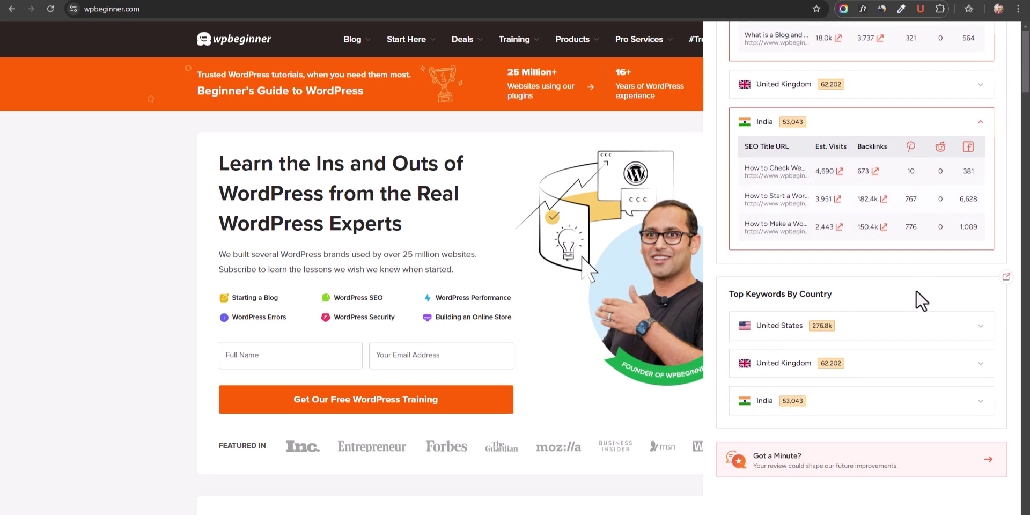
{"action": "left_click", "coordinate": [889, 334]}
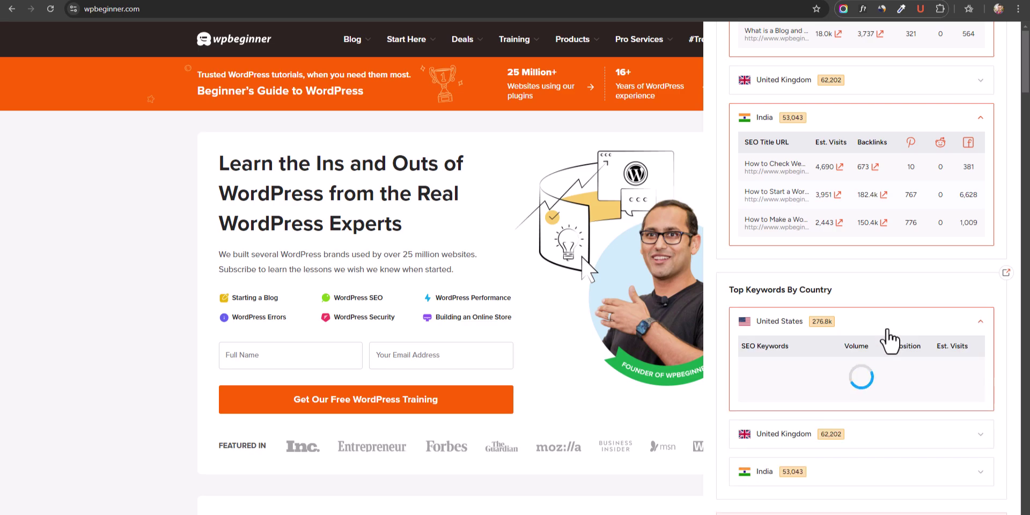
{"action": "scroll", "coordinate": [934, 386], "scroll_direction": "up", "scroll_amount": 3}
{"action": "scroll", "coordinate": [950, 382], "scroll_direction": "up", "scroll_amount": 10}
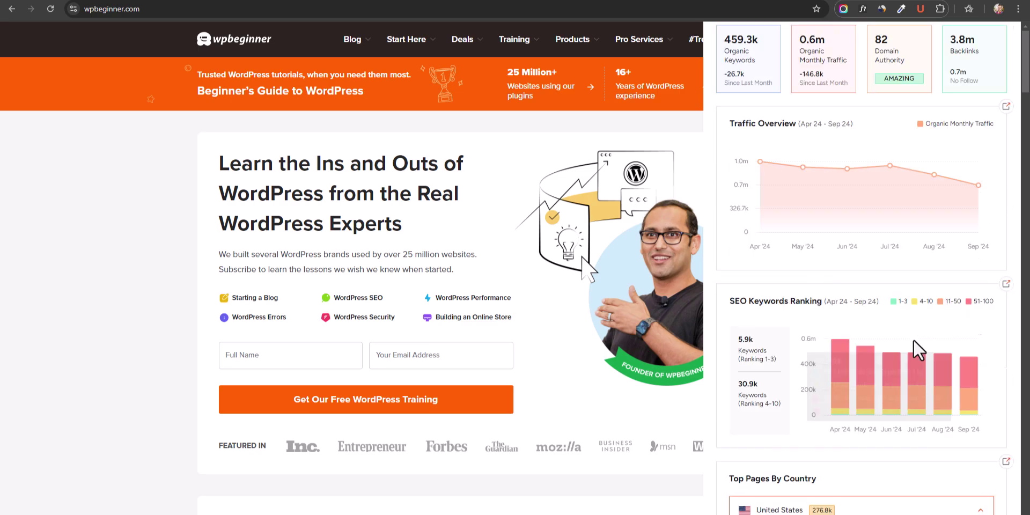
Show wpbeginner.com's keywords ranked by traffic in Ubersuggest.
{"action": "left_click", "coordinate": [851, 84]}
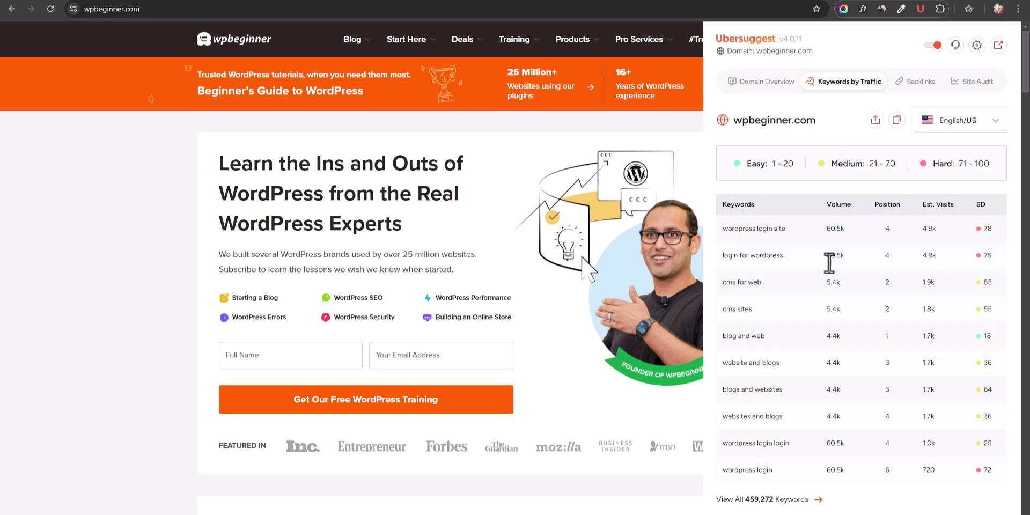
{"action": "scroll", "coordinate": [830, 361], "scroll_direction": "down", "scroll_amount": 1}
{"action": "scroll", "coordinate": [832, 362], "scroll_direction": "up", "scroll_amount": 1}
Review wpbeginner.com's backlinks report, showing 57.2k referring domains.
{"action": "left_click", "coordinate": [915, 83]}
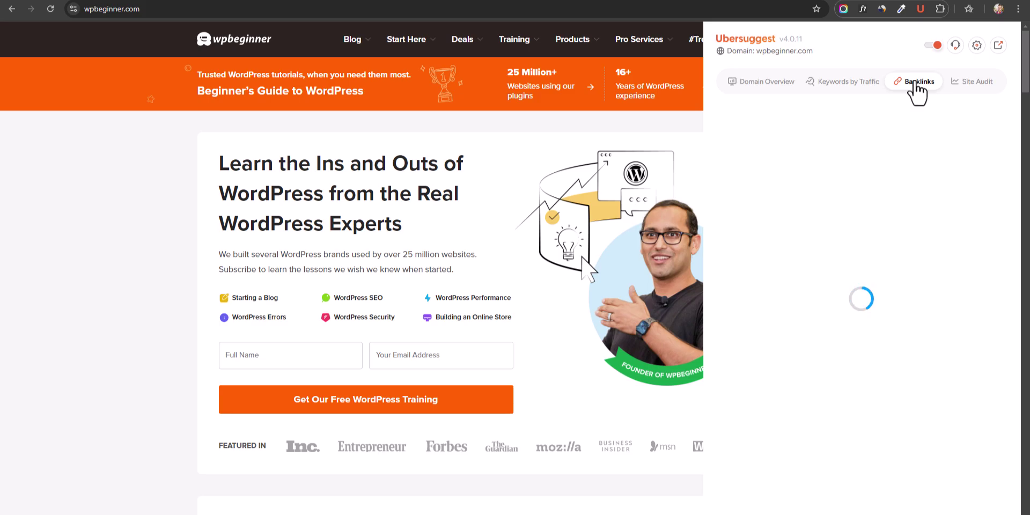
{"action": "scroll", "coordinate": [825, 328], "scroll_direction": "down", "scroll_amount": 2}
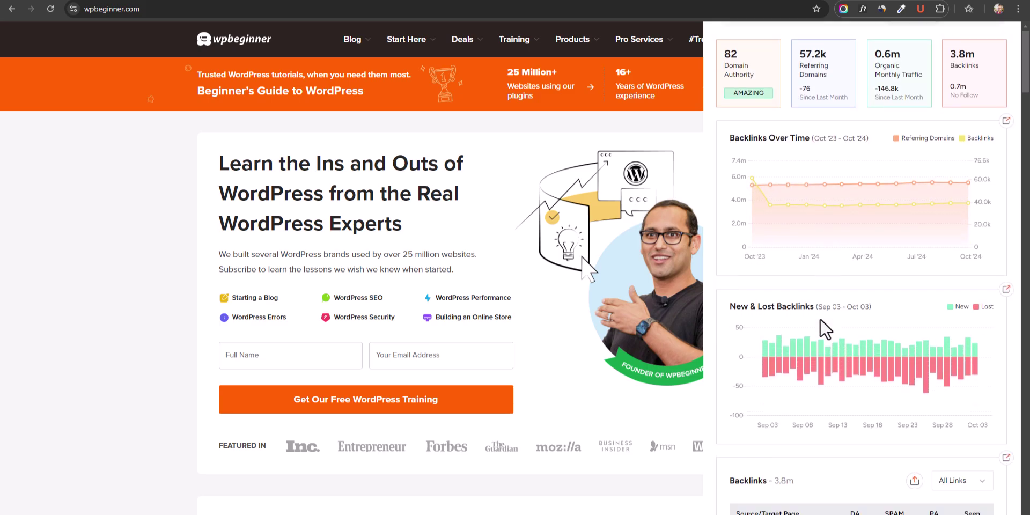
{"action": "scroll", "coordinate": [823, 335], "scroll_direction": "down", "scroll_amount": 5}
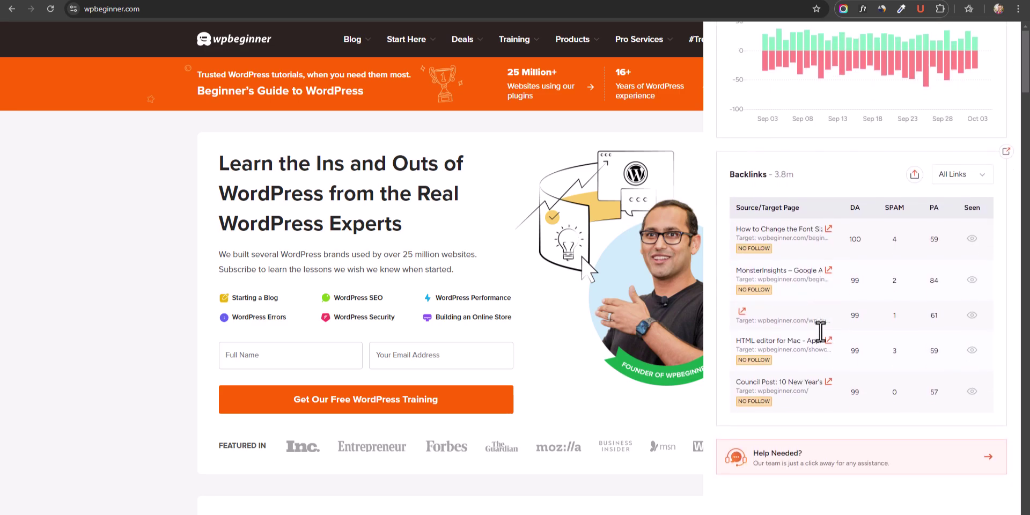
{"action": "scroll", "coordinate": [832, 351], "scroll_direction": "up", "scroll_amount": 6}
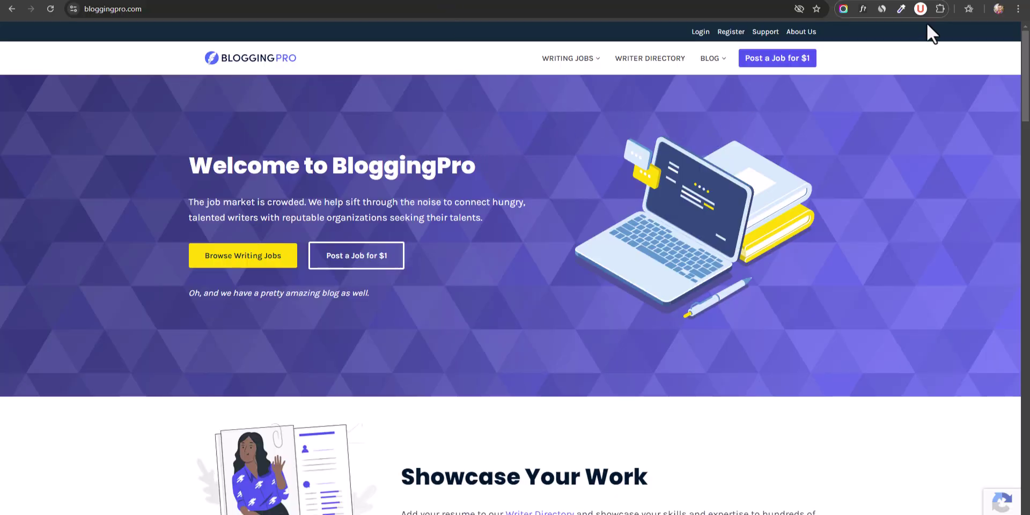
Reload bloggingpro.com to apply Ubersuggest's settings and load its domain overview.
{"action": "left_click", "coordinate": [921, 8]}
{"action": "left_click", "coordinate": [892, 77]}
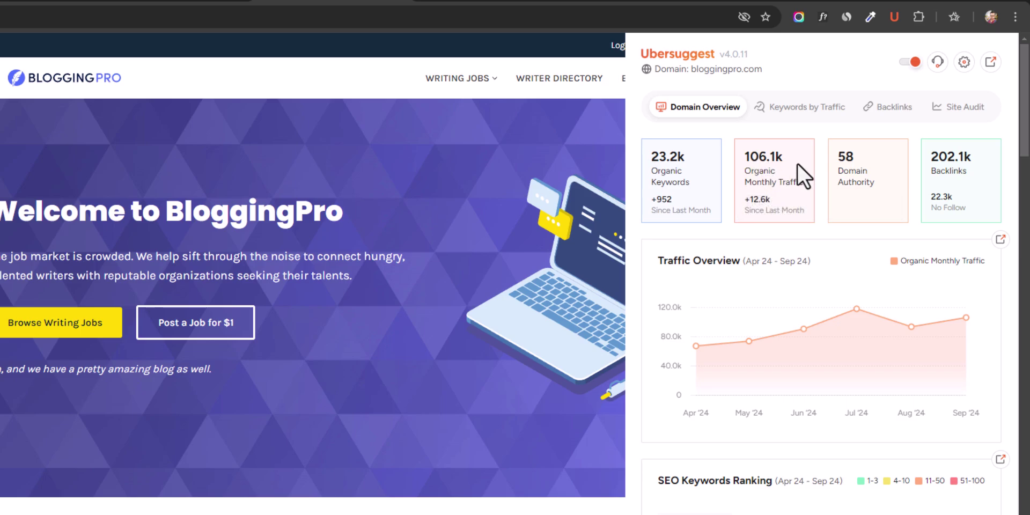
{"action": "mouse_move", "coordinate": [813, 356]}
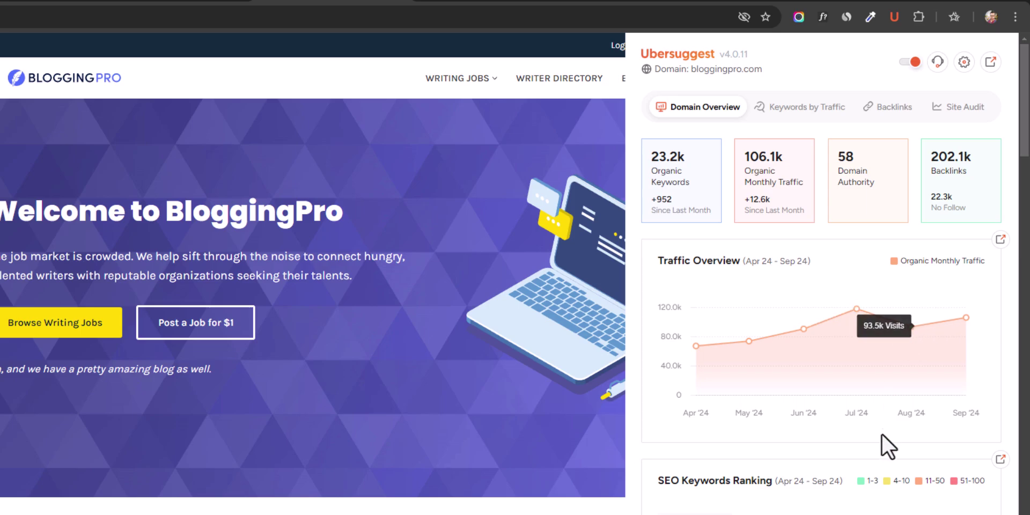
Expand BloggingPro's United States list under Top Pages By Country.
{"action": "scroll", "coordinate": [881, 433], "scroll_direction": "down", "scroll_amount": 4}
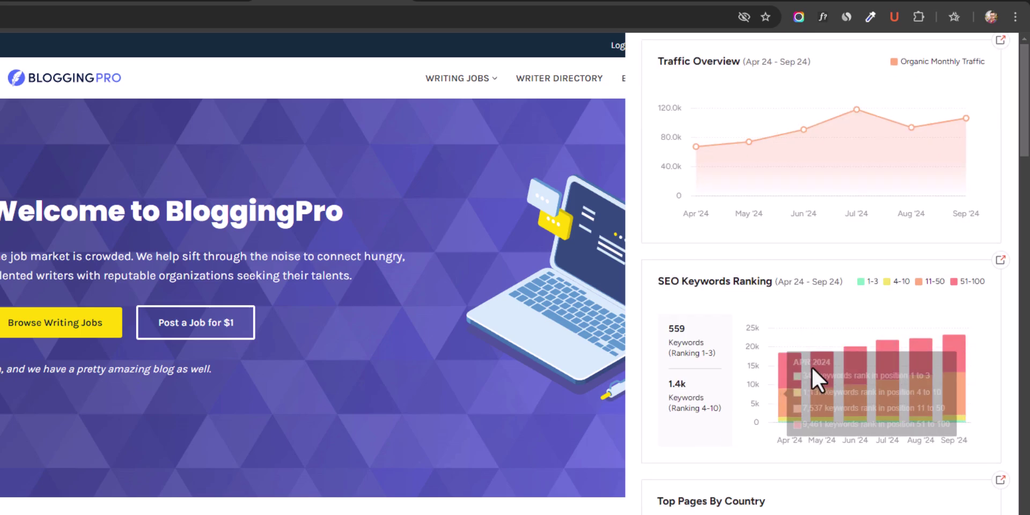
{"action": "scroll", "coordinate": [849, 475], "scroll_direction": "down", "scroll_amount": 5}
{"action": "left_click", "coordinate": [861, 276]}
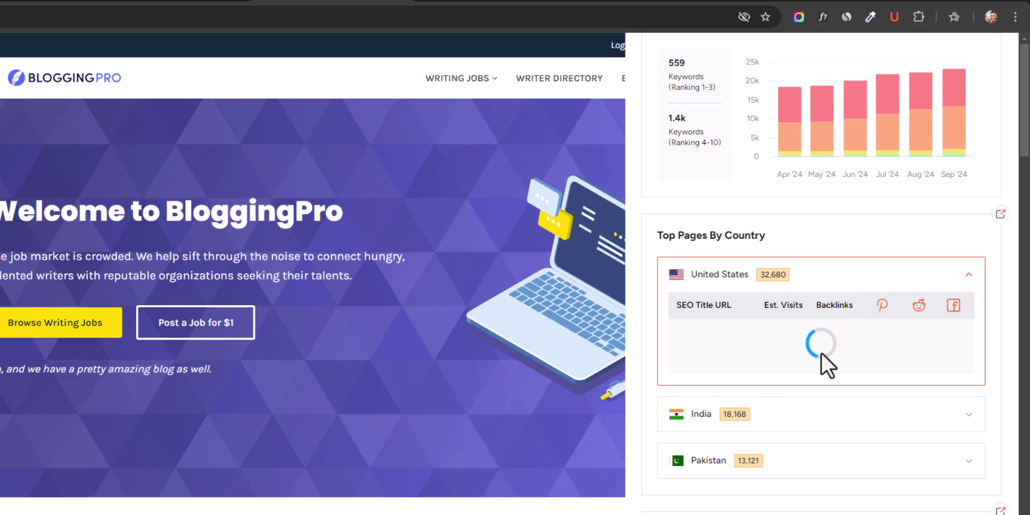
{"action": "scroll", "coordinate": [840, 297], "scroll_direction": "down", "scroll_amount": 3}
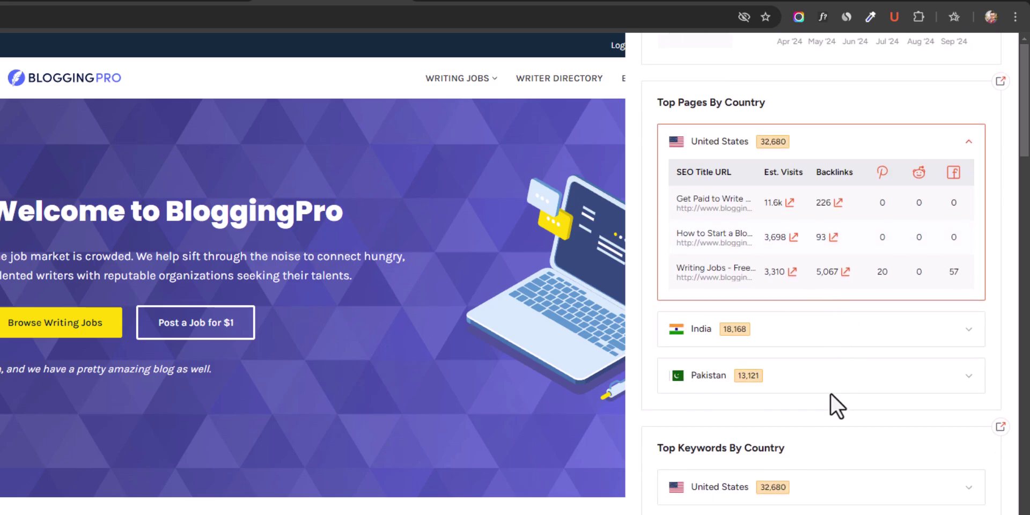
{"action": "scroll", "coordinate": [832, 397], "scroll_direction": "down", "scroll_amount": 2}
{"action": "scroll", "coordinate": [843, 462], "scroll_direction": "up", "scroll_amount": 12}
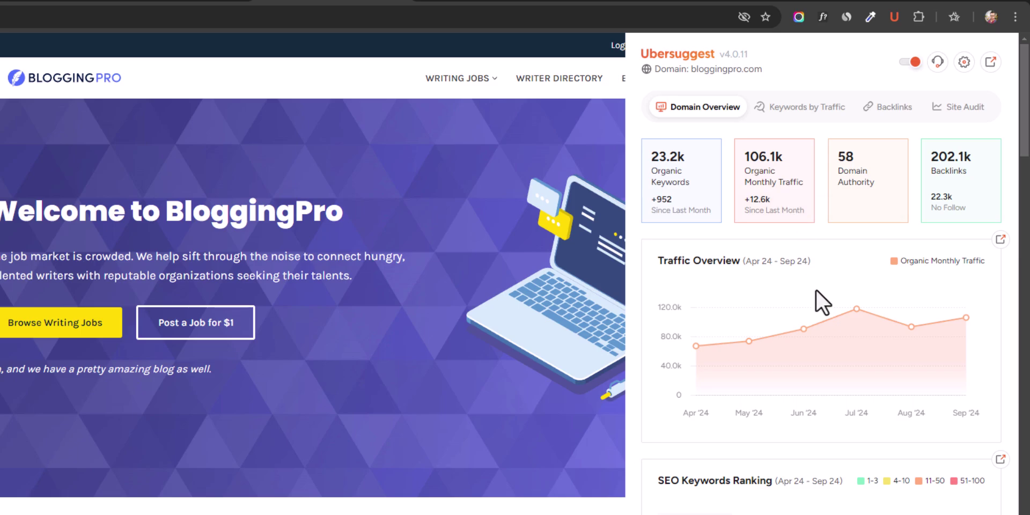
Open bloggingpro.com's full Traffic Overview report, showing 106,101 organic traffic.
{"action": "left_click", "coordinate": [1002, 234]}
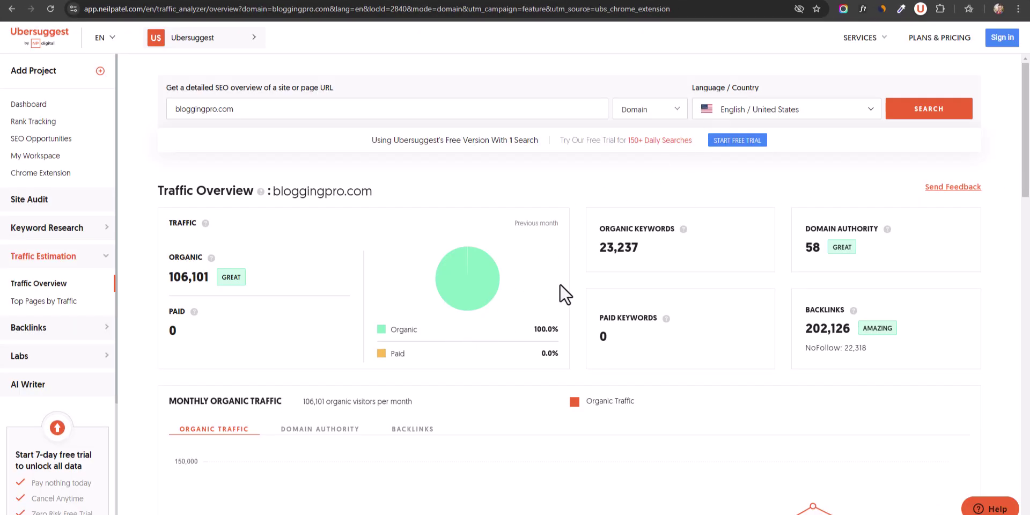
{"action": "scroll", "coordinate": [534, 322], "scroll_direction": "down", "scroll_amount": 1}
{"action": "scroll", "coordinate": [537, 329], "scroll_direction": "down", "scroll_amount": 5}
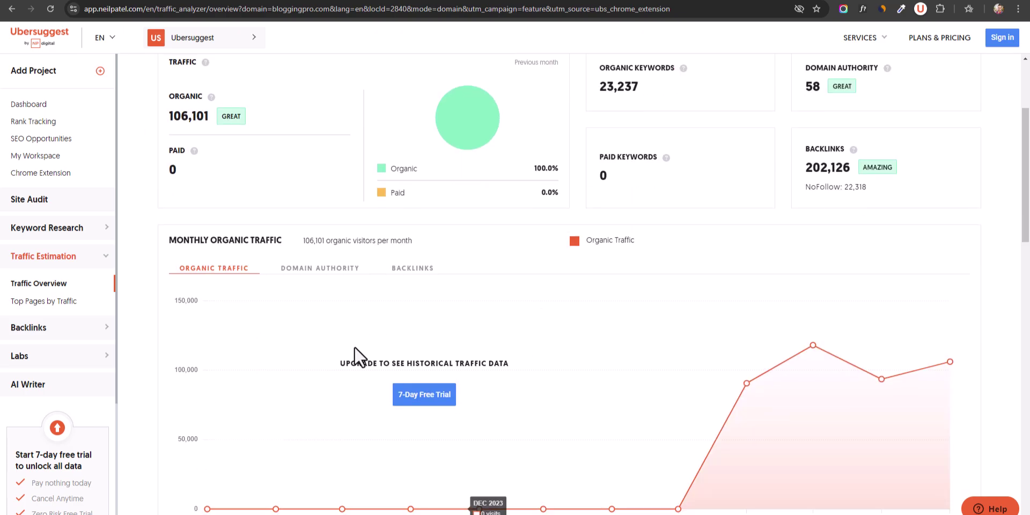
{"action": "scroll", "coordinate": [552, 350], "scroll_direction": "down", "scroll_amount": 3}
{"action": "scroll", "coordinate": [552, 350], "scroll_direction": "down", "scroll_amount": 9}
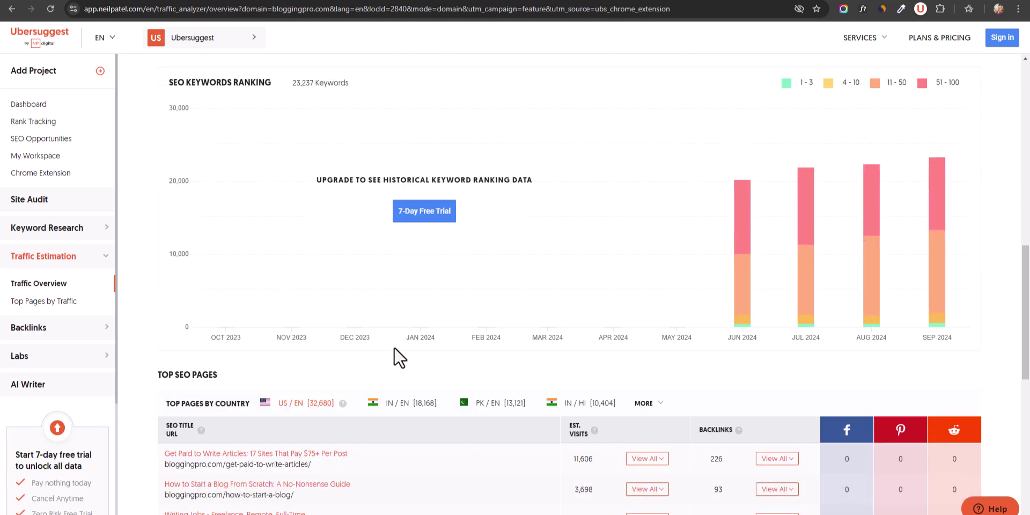
{"action": "scroll", "coordinate": [421, 241], "scroll_direction": "down", "scroll_amount": 3}
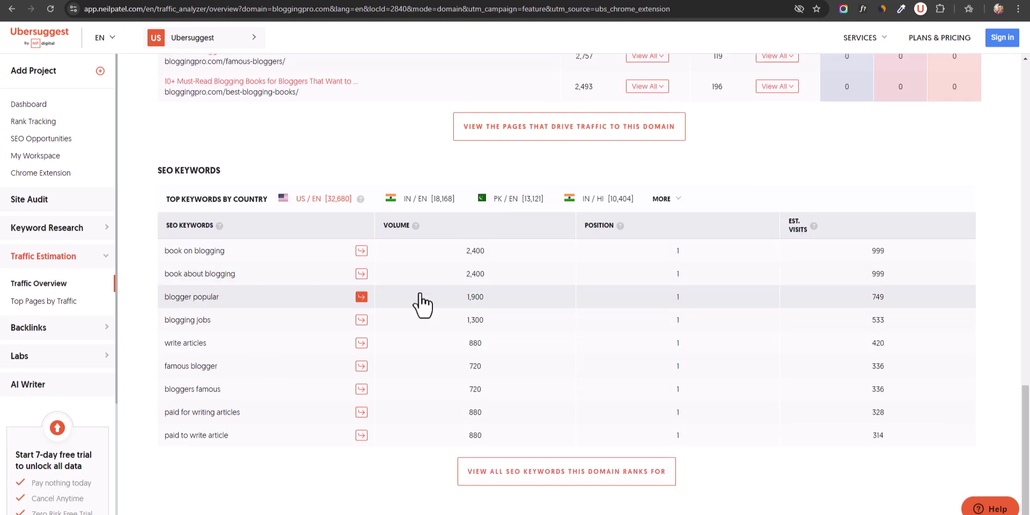
{"action": "scroll", "coordinate": [510, 279], "scroll_direction": "up", "scroll_amount": 10}
{"action": "scroll", "coordinate": [464, 309], "scroll_direction": "up", "scroll_amount": 6}
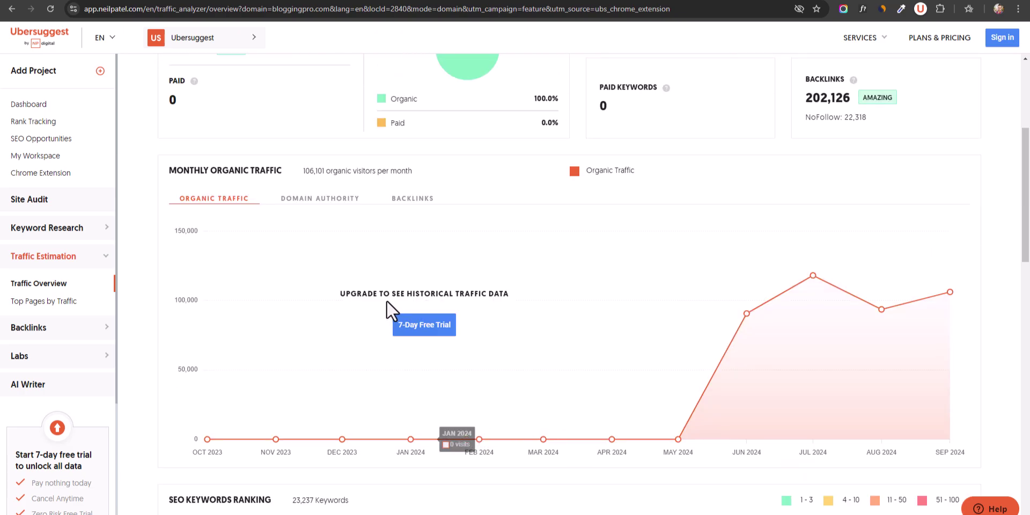
Switch the history chart to Domain Authority, then to Backlinks over time.
{"action": "left_click", "coordinate": [324, 203]}
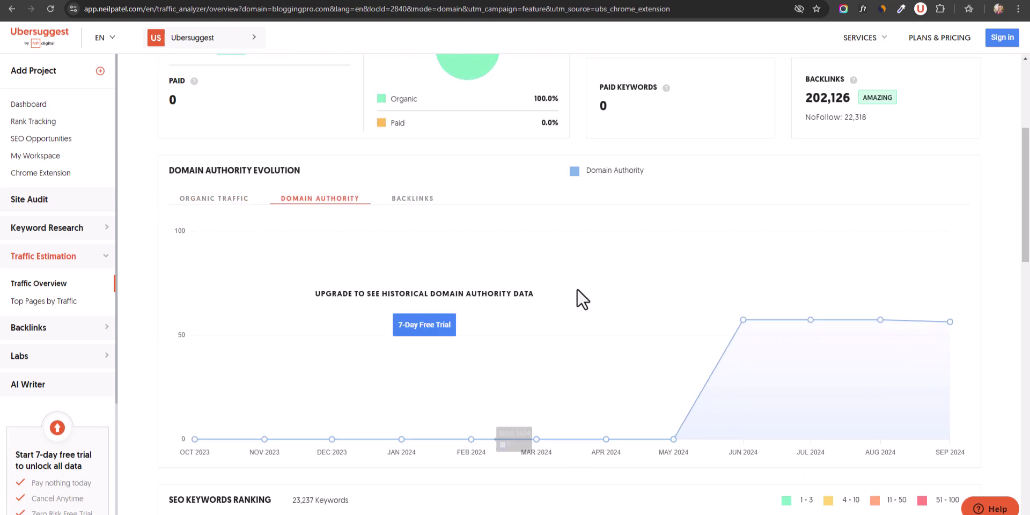
{"action": "left_click", "coordinate": [409, 202]}
{"action": "scroll", "coordinate": [411, 218], "scroll_direction": "up", "scroll_amount": 2}
{"action": "scroll", "coordinate": [411, 217], "scroll_direction": "up", "scroll_amount": 2}
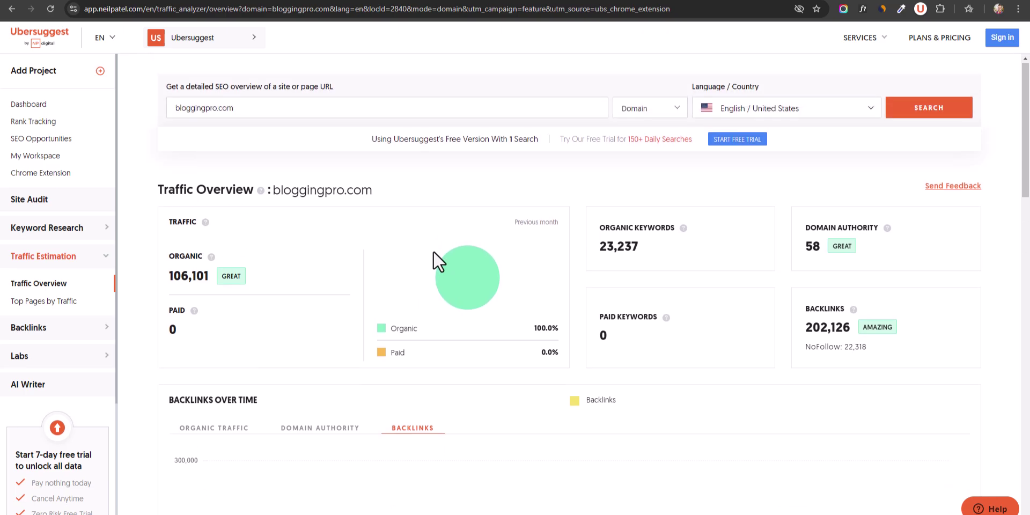